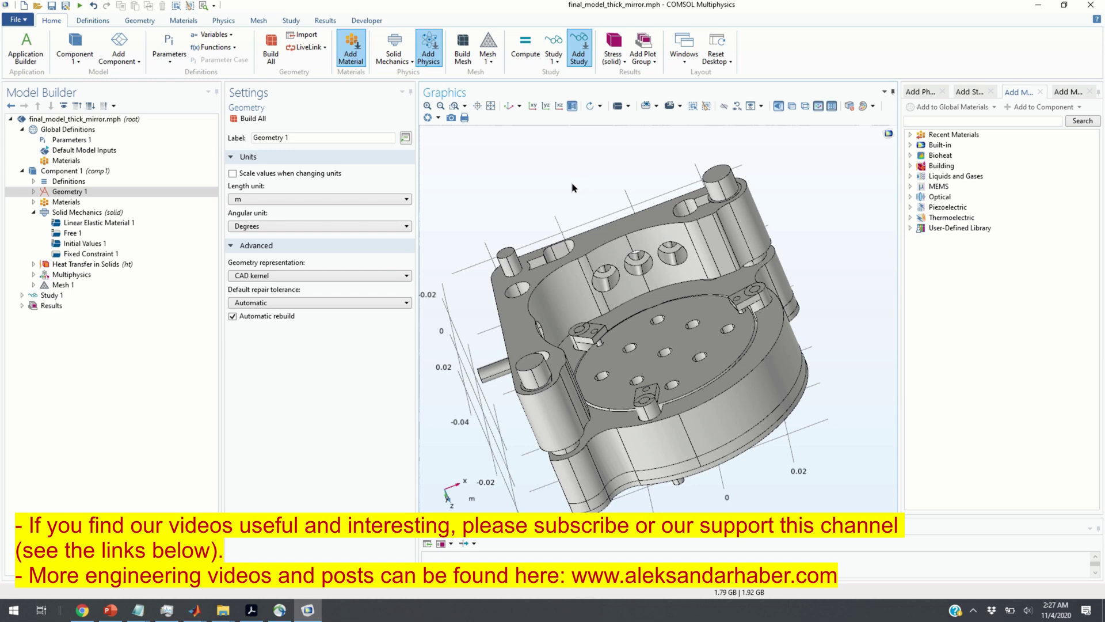
Orbit the mirror mount to view its flat back face, its front face and both sides.
left_click_drag(563, 198, 441, 158)
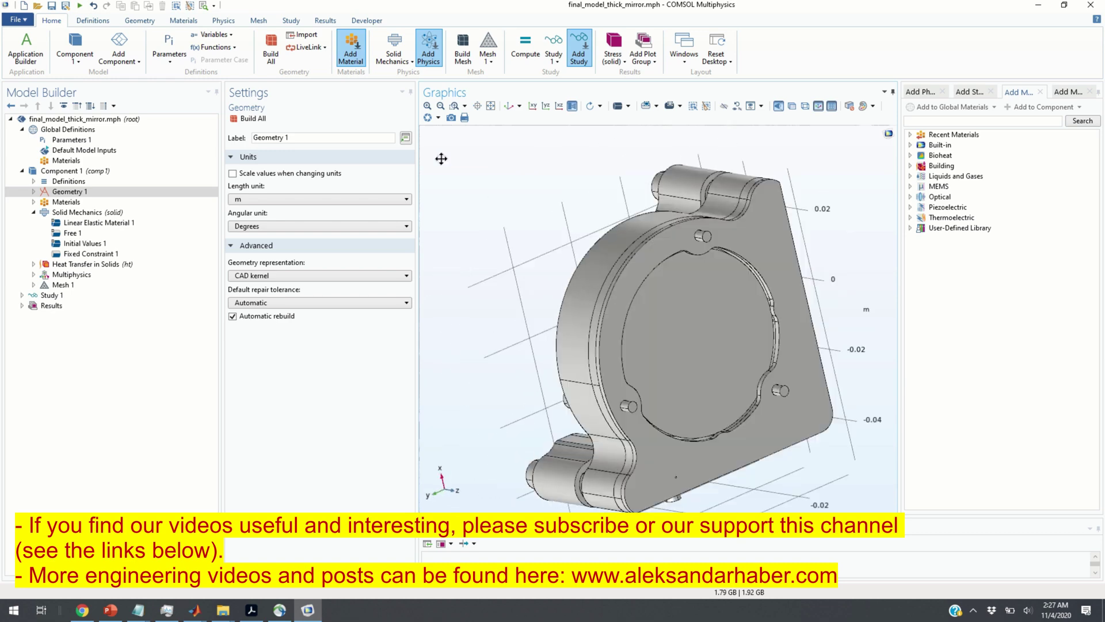
mouse_move(827, 304)
left_mouse_down()
mouse_move(805, 305)
mouse_move(831, 302)
left_mouse_up()
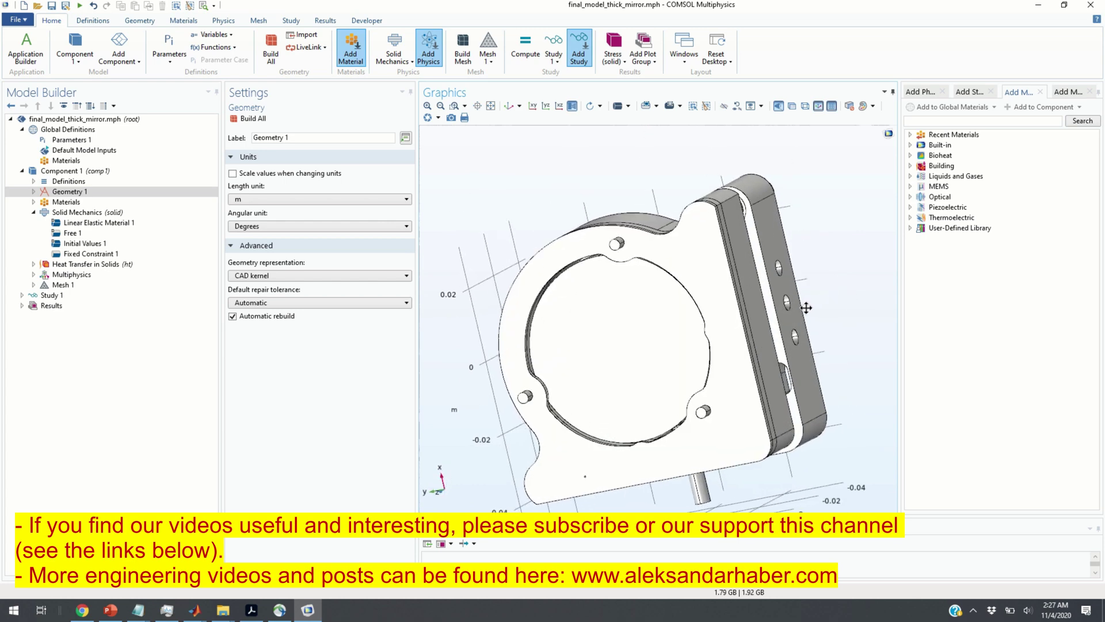
left_click_drag(806, 308, 773, 308)
left_click_drag(706, 308, 584, 356)
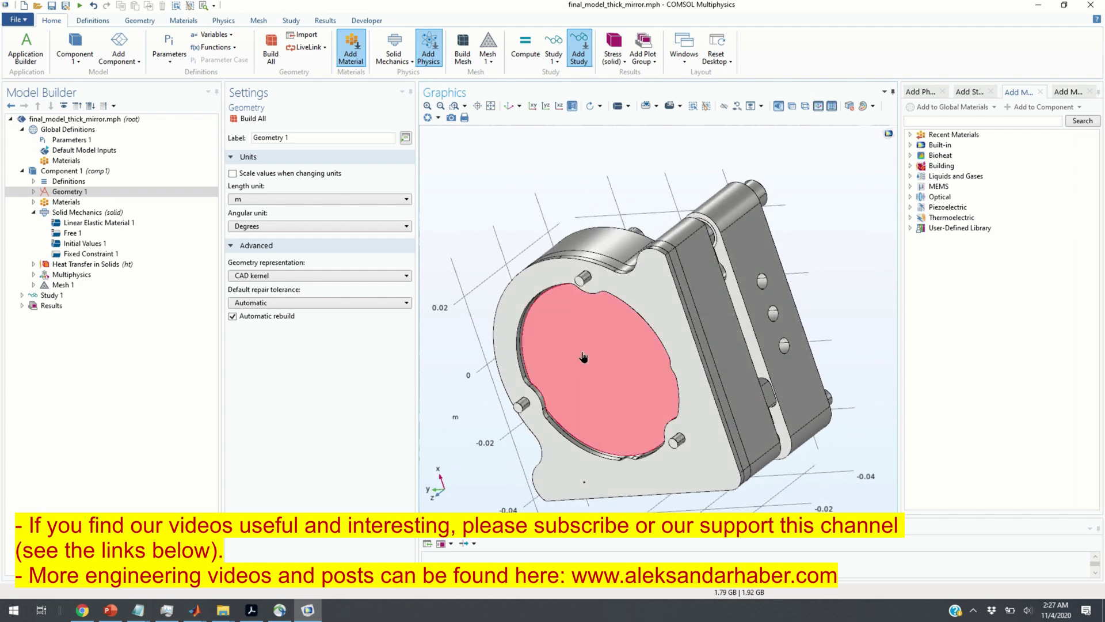
left_click_drag(671, 365, 651, 326)
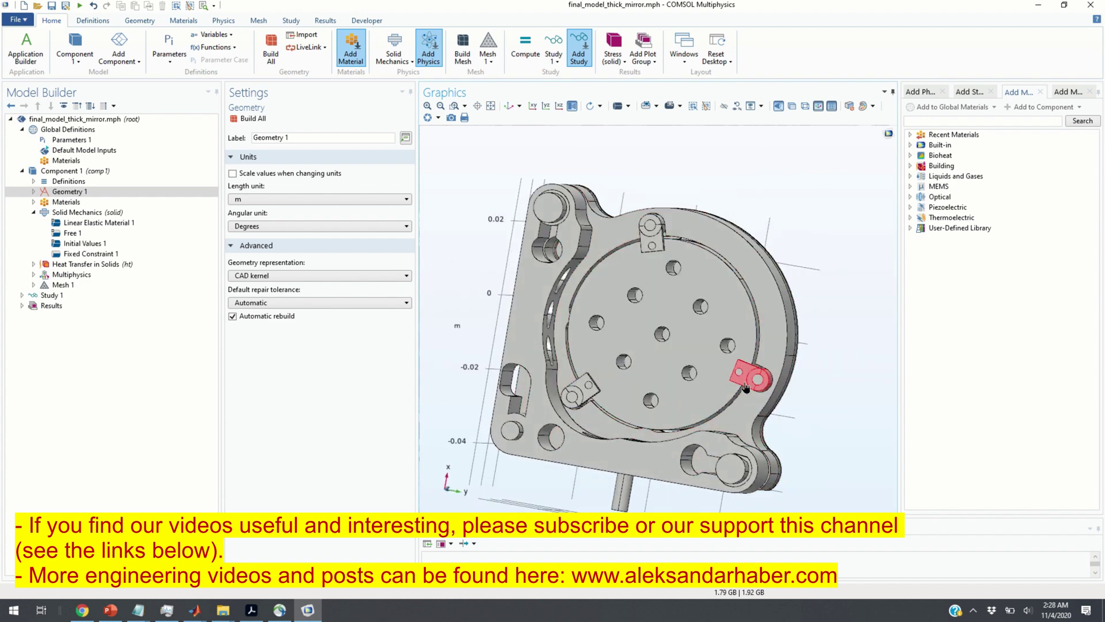
left_click_drag(716, 269, 658, 270)
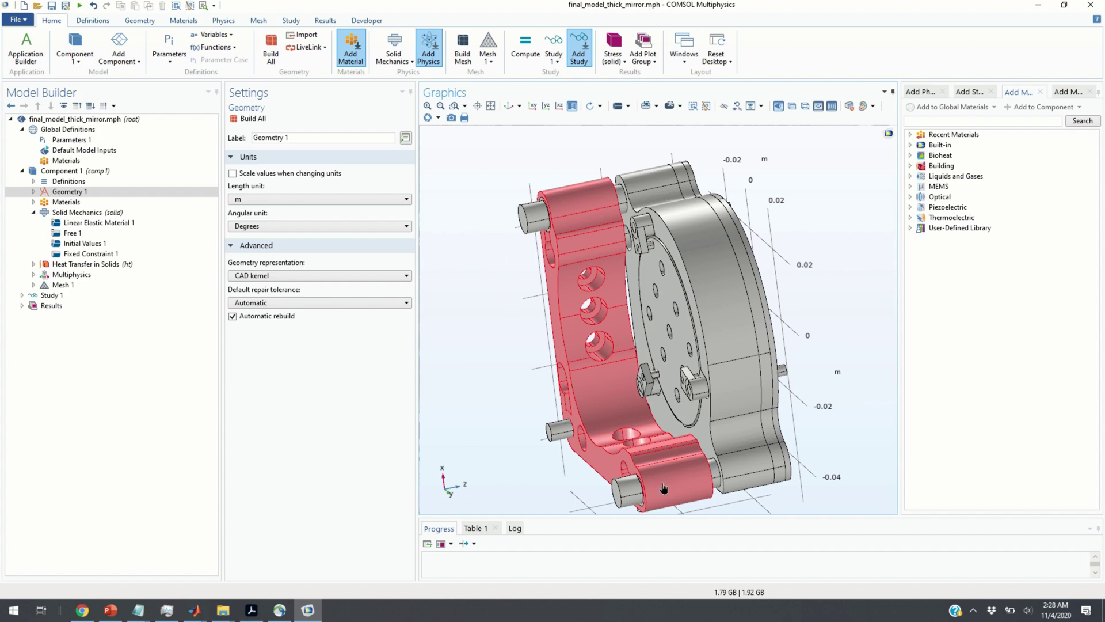
Orbit and zoom around the mount to examine the perforated mirror disc and its three clips.
left_click_drag(663, 488, 712, 289)
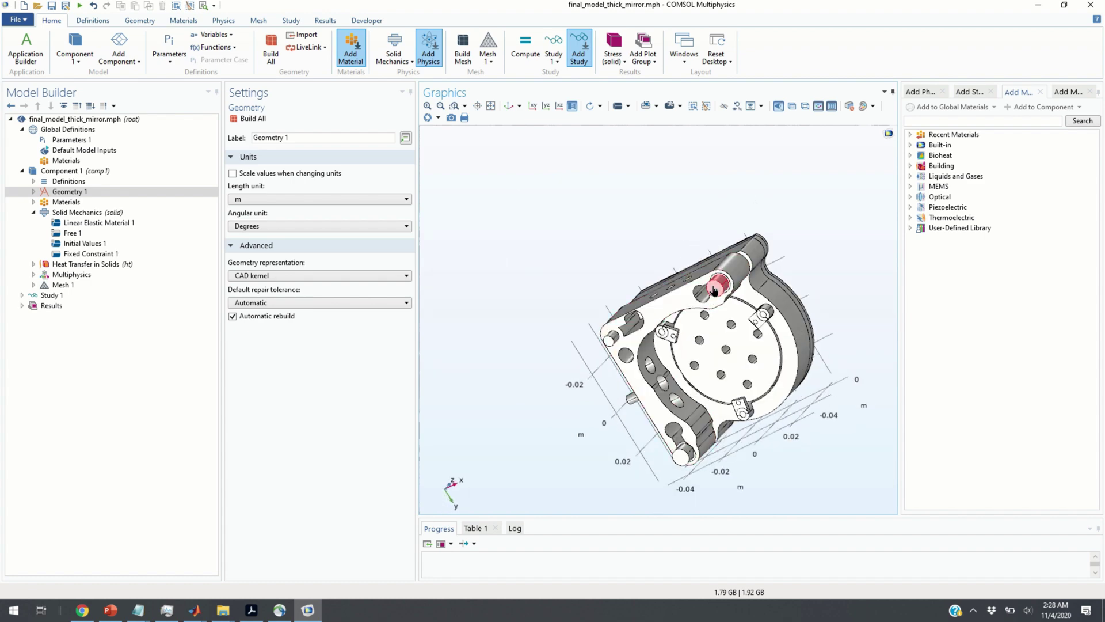
left_click_drag(587, 395, 649, 468)
middle_click_drag(732, 366, 683, 330)
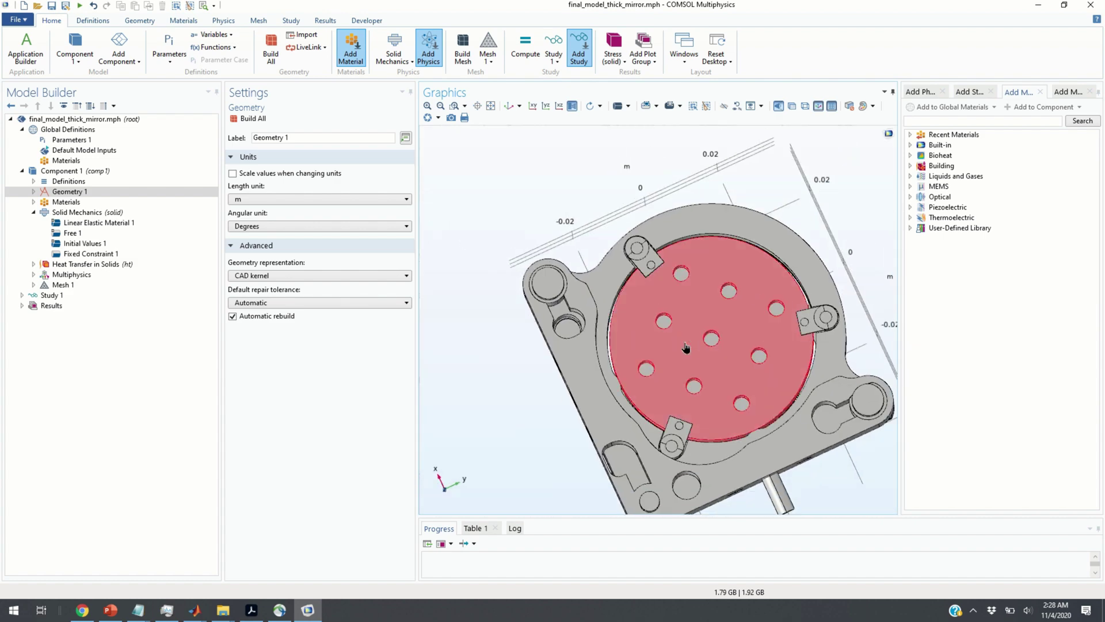
left_click_drag(552, 457, 679, 403)
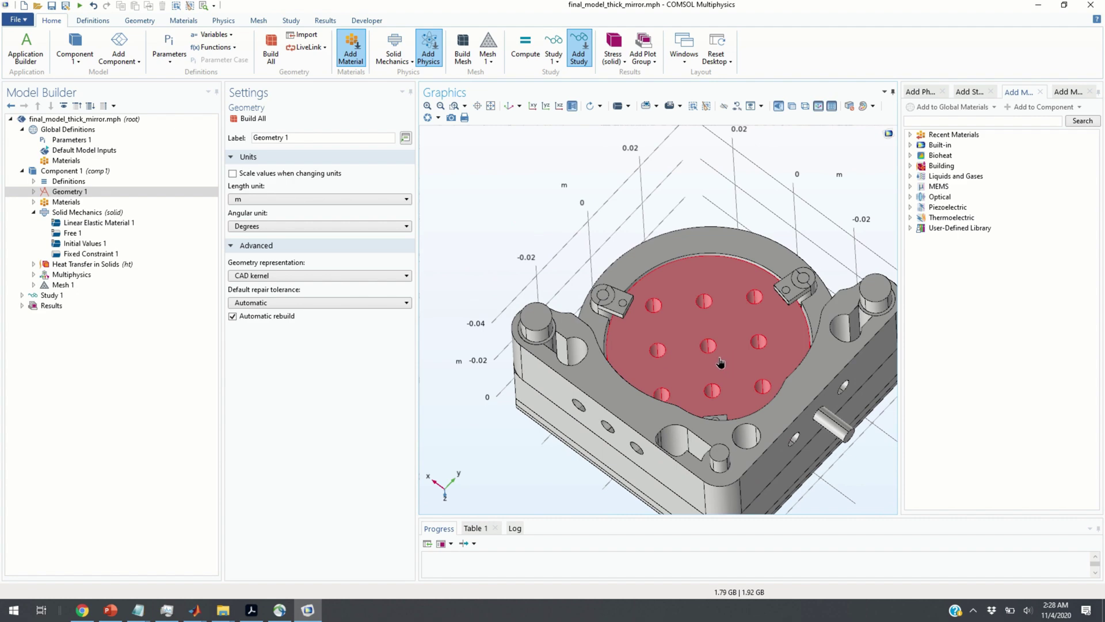
left_click_drag(846, 227, 840, 275)
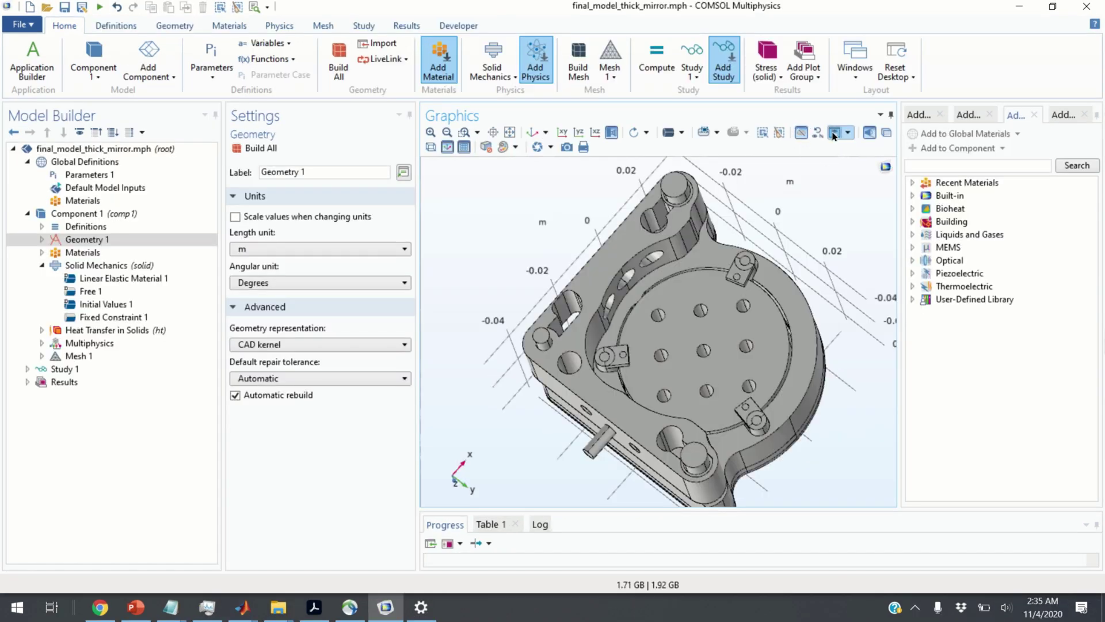
Turn off Click and Hide and select the central mirror disc.
left_click(783, 226)
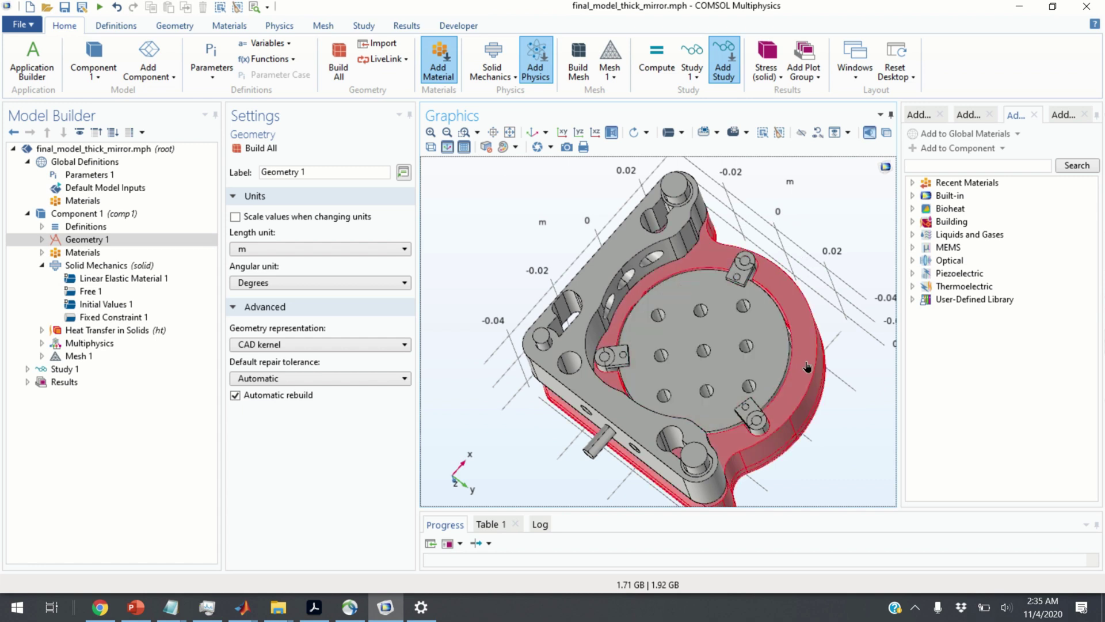
left_click_drag(686, 326, 461, 369)
left_click(661, 356)
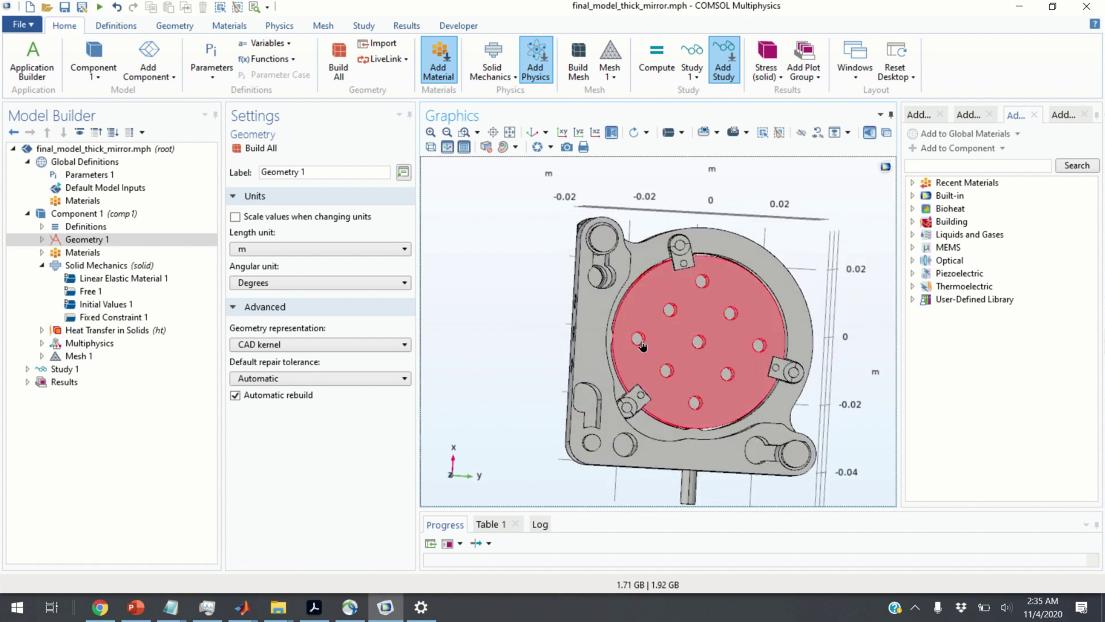
Zoom in on the disc and back out, tilting the housing to oblique and side views.
left_click_drag(643, 346, 908, 386)
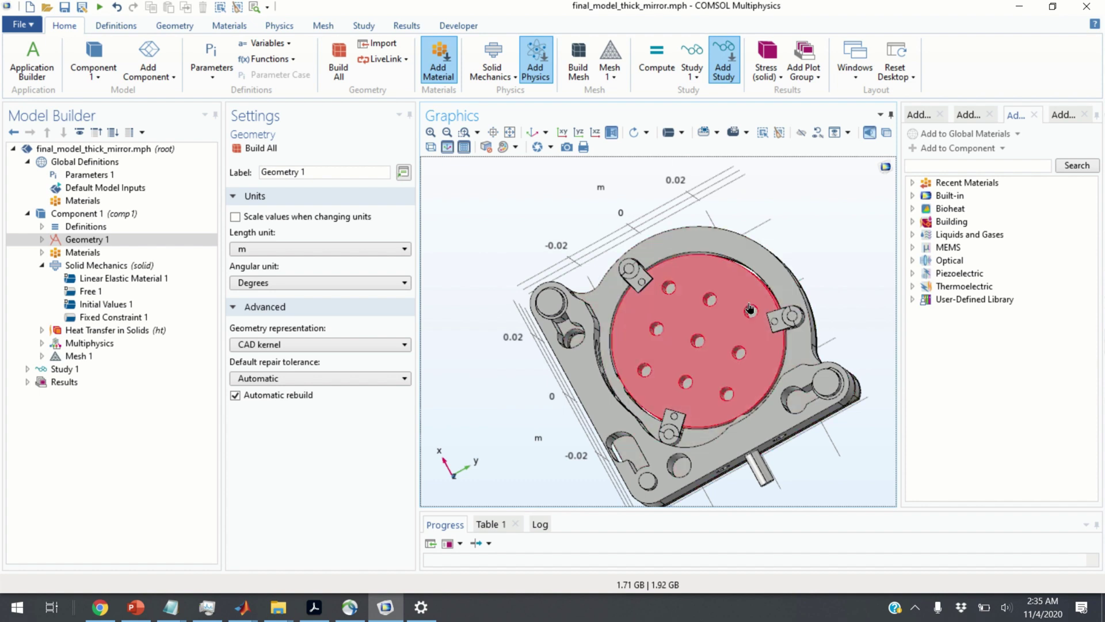
scroll(710, 328, "up", 5)
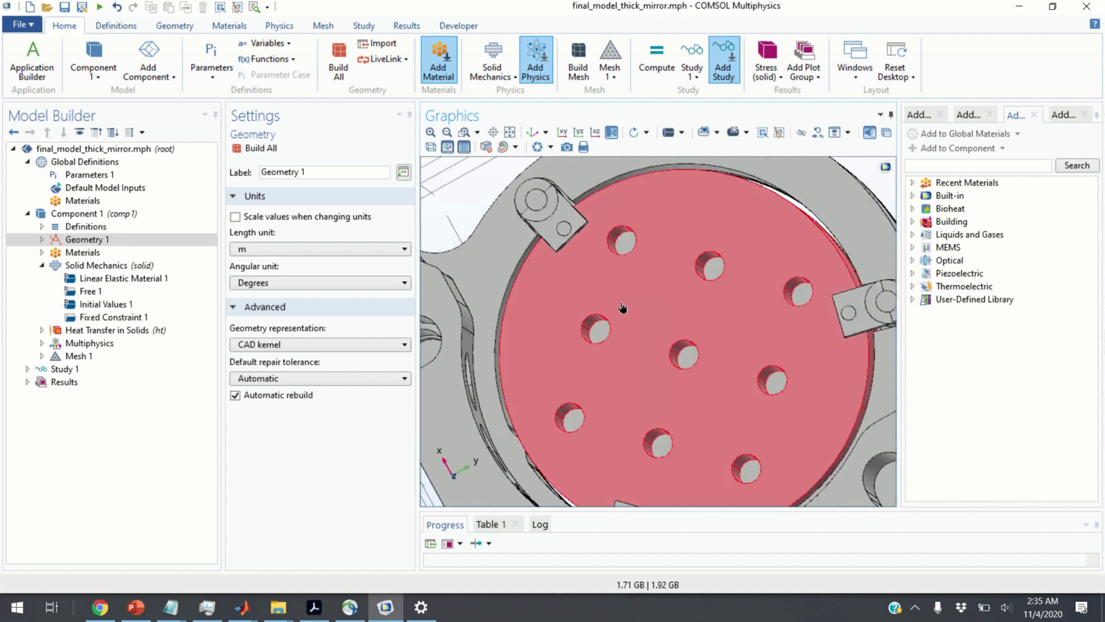
scroll(622, 307, "down", 5)
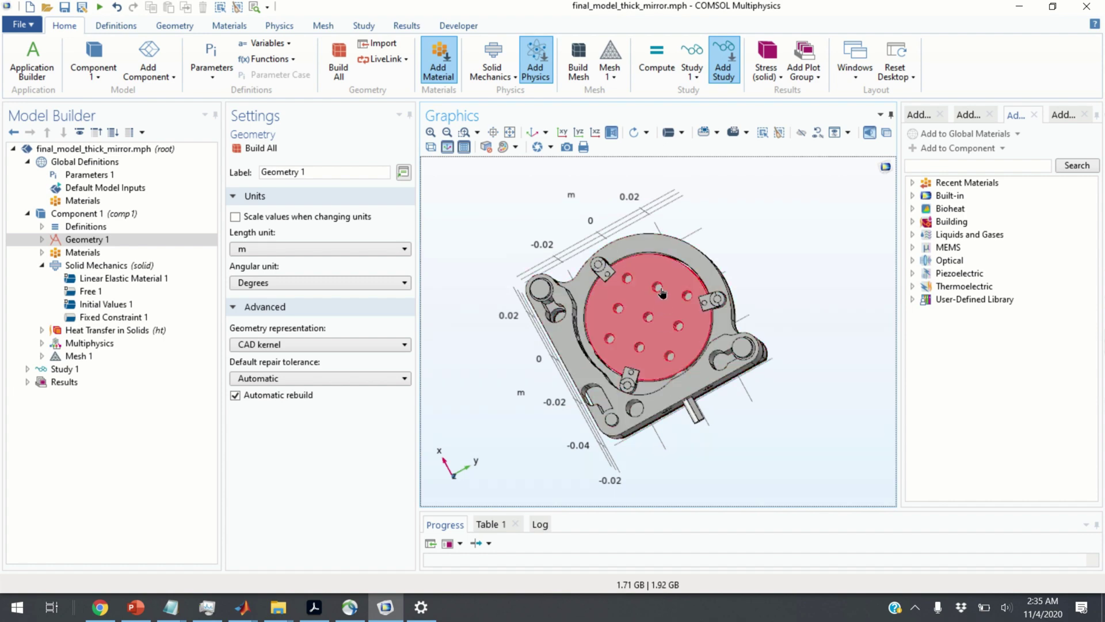
left_click_drag(662, 294, 455, 388)
left_click_drag(591, 329, 546, 428)
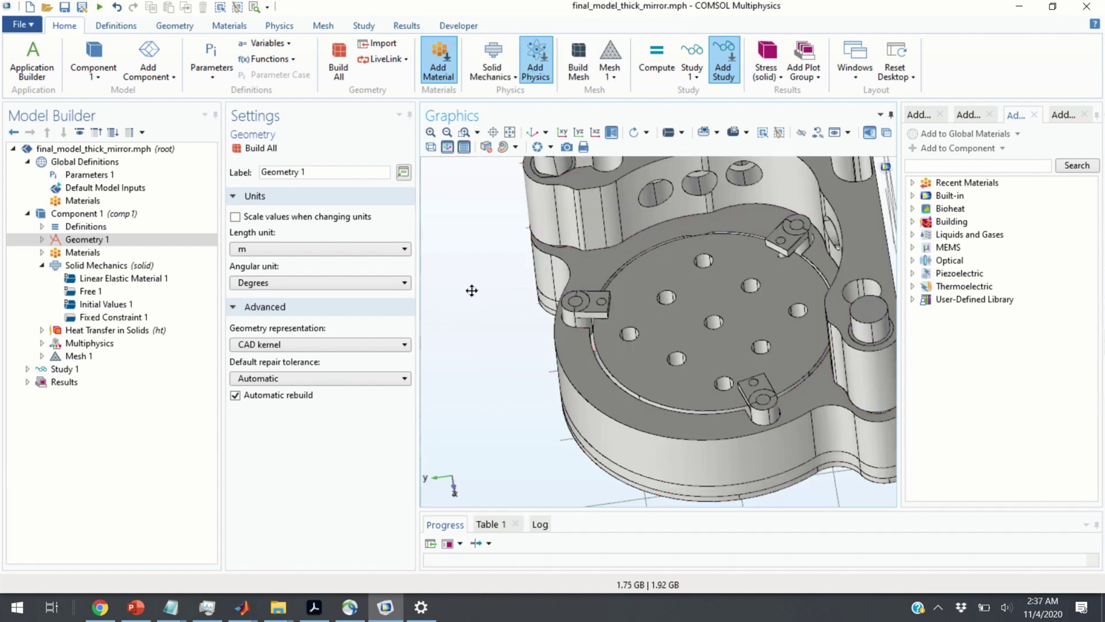
Turn on Click and Hide and set clicks to select whole objects.
right_click_drag(472, 290, 416, 329)
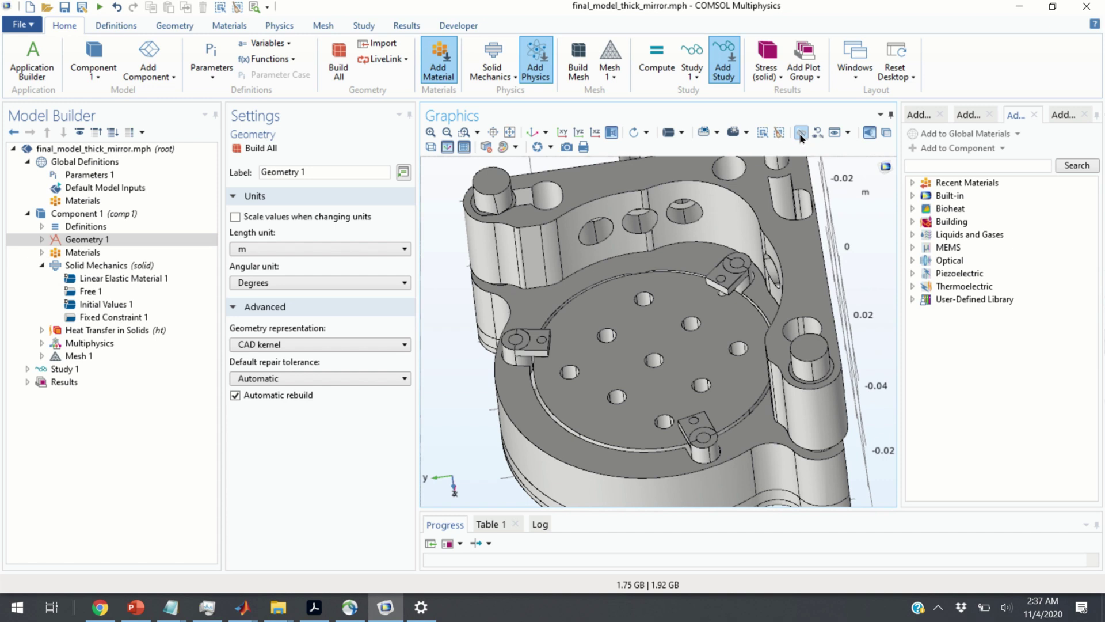
left_click(801, 135)
left_click(682, 134)
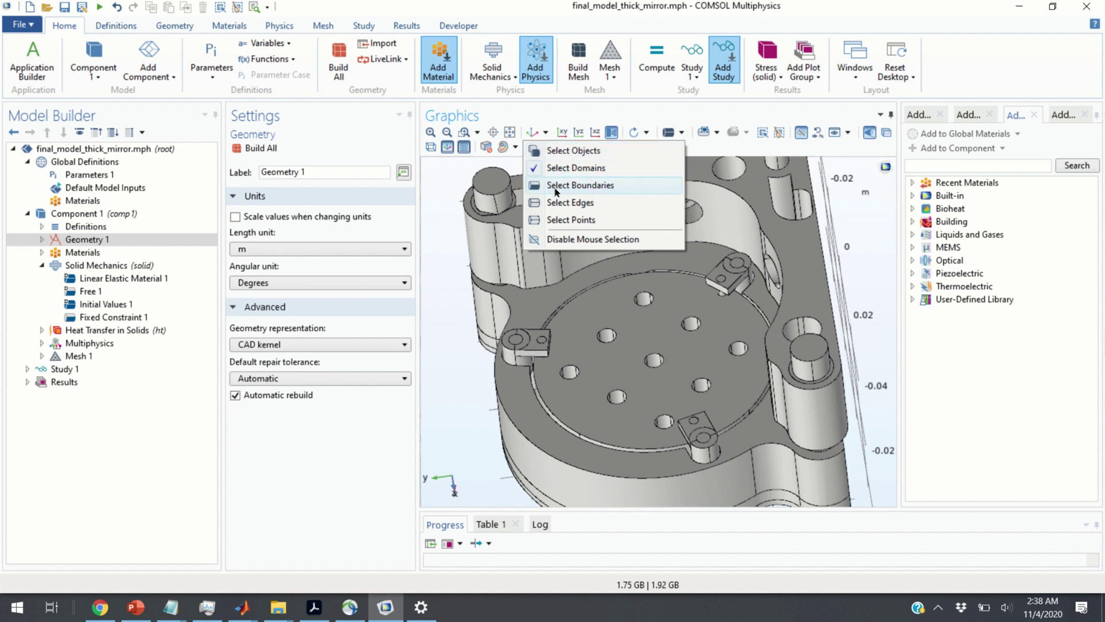
left_click(567, 151)
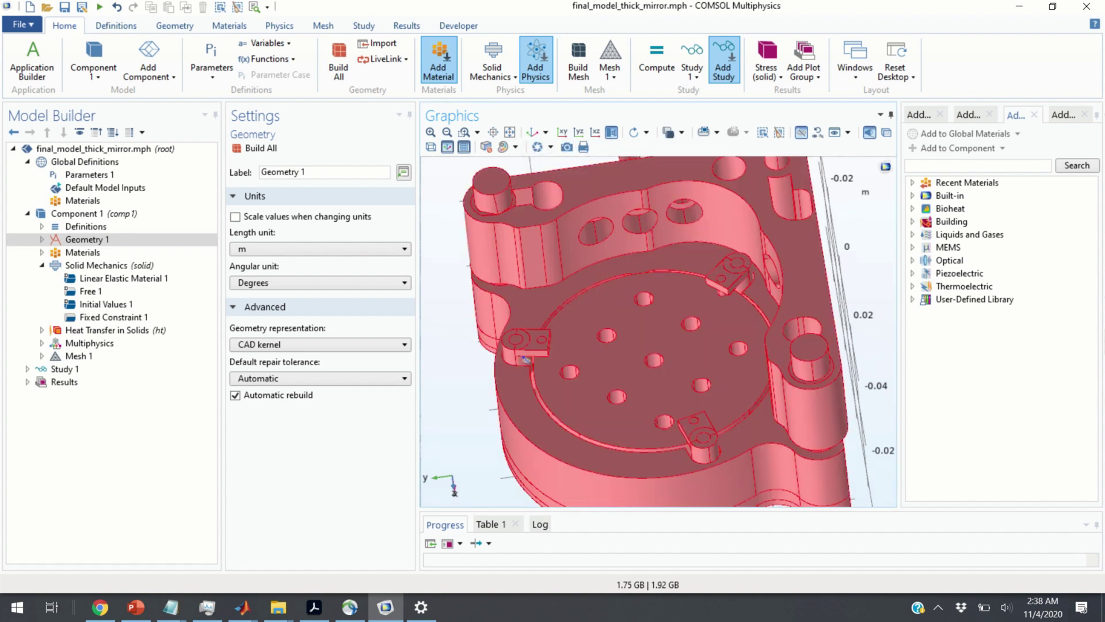
Switch the selection mode to Select Domains and click the mirror disc to hide it.
left_click_drag(525, 360, 550, 346)
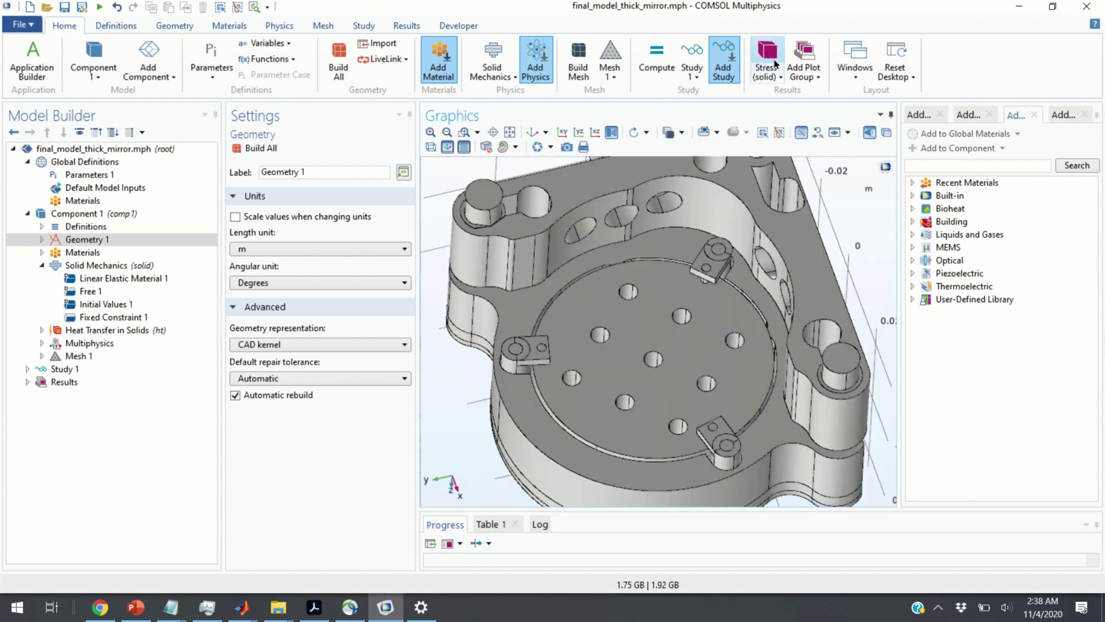
left_click(704, 135)
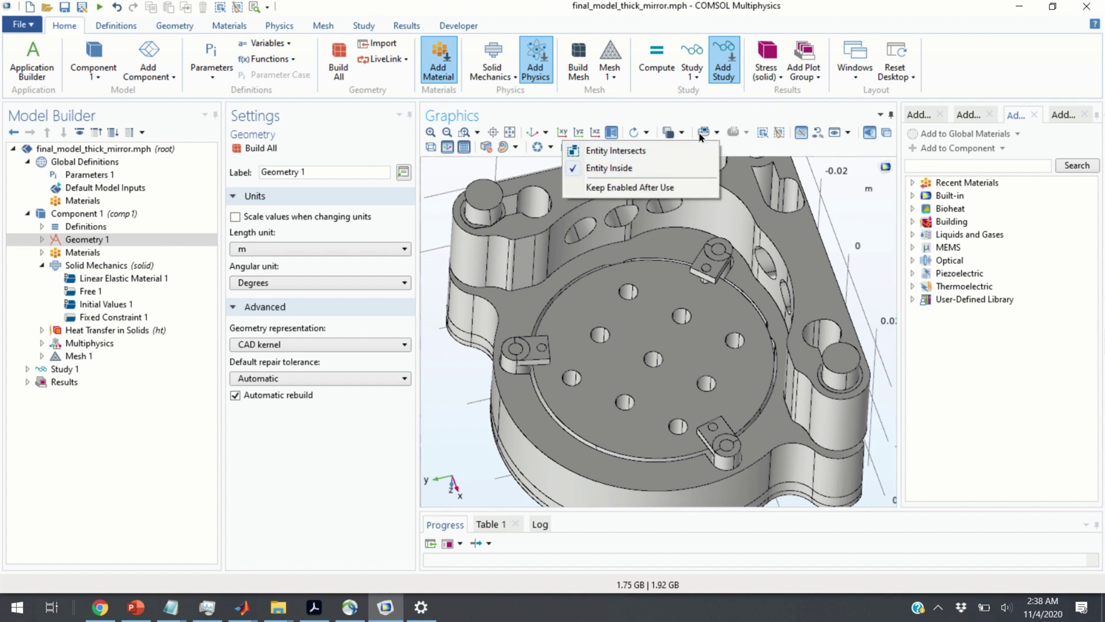
left_click(673, 133)
left_click(682, 134)
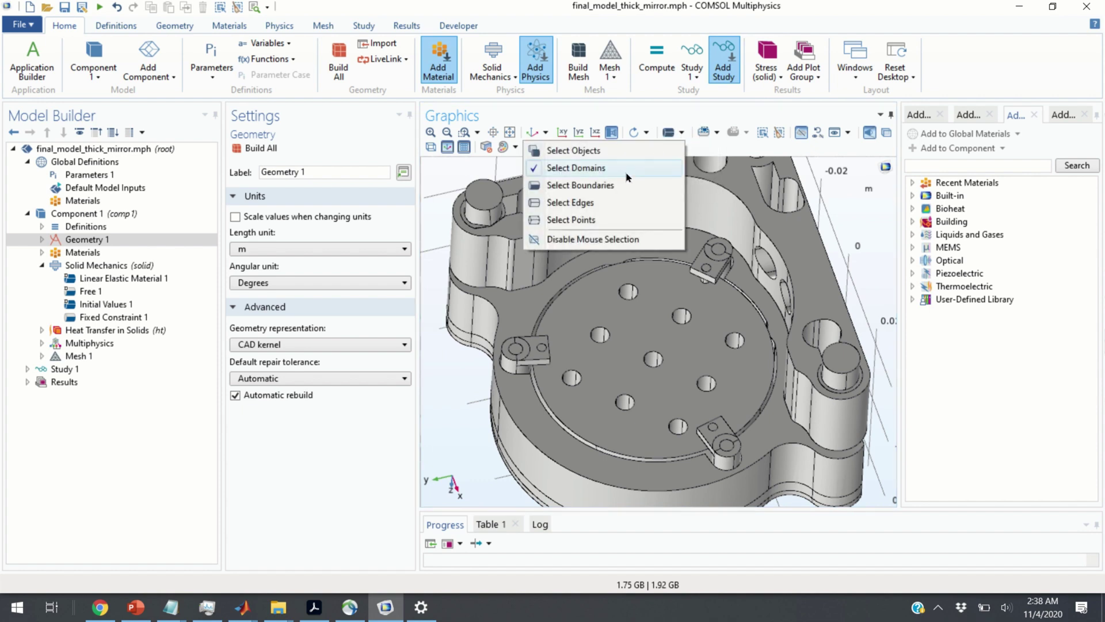
left_click(612, 174)
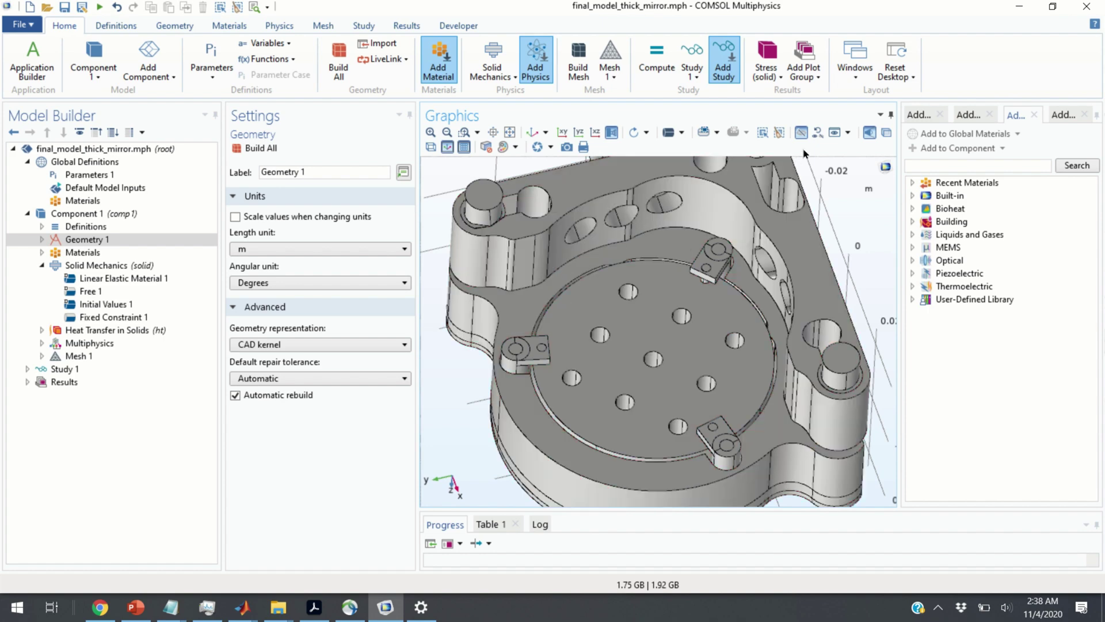
left_click(633, 363)
Orbit the assembly through side and underneath views round to a top isometric view.
left_click_drag(441, 387, 689, 309)
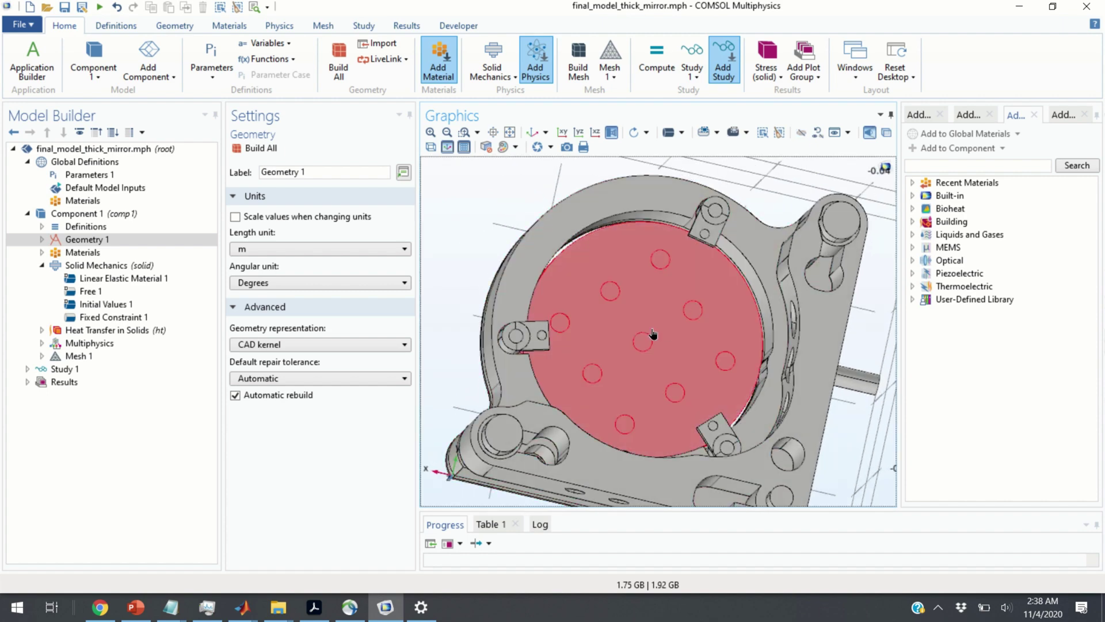
left_click_drag(644, 341, 654, 315)
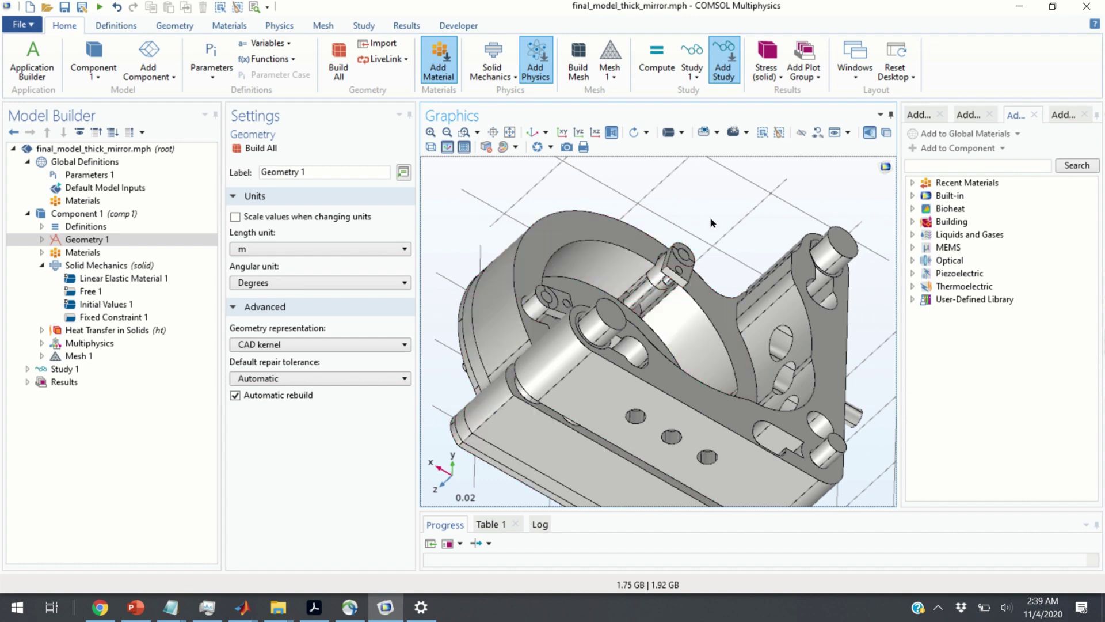
left_click_drag(736, 205, 709, 294)
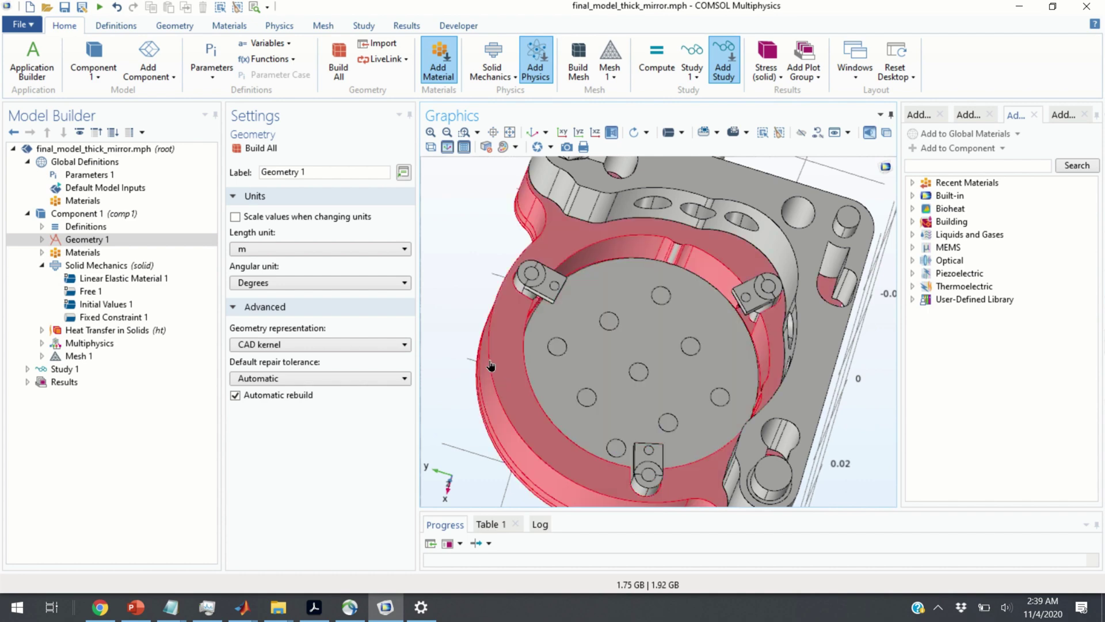
left_click_drag(455, 325, 475, 303)
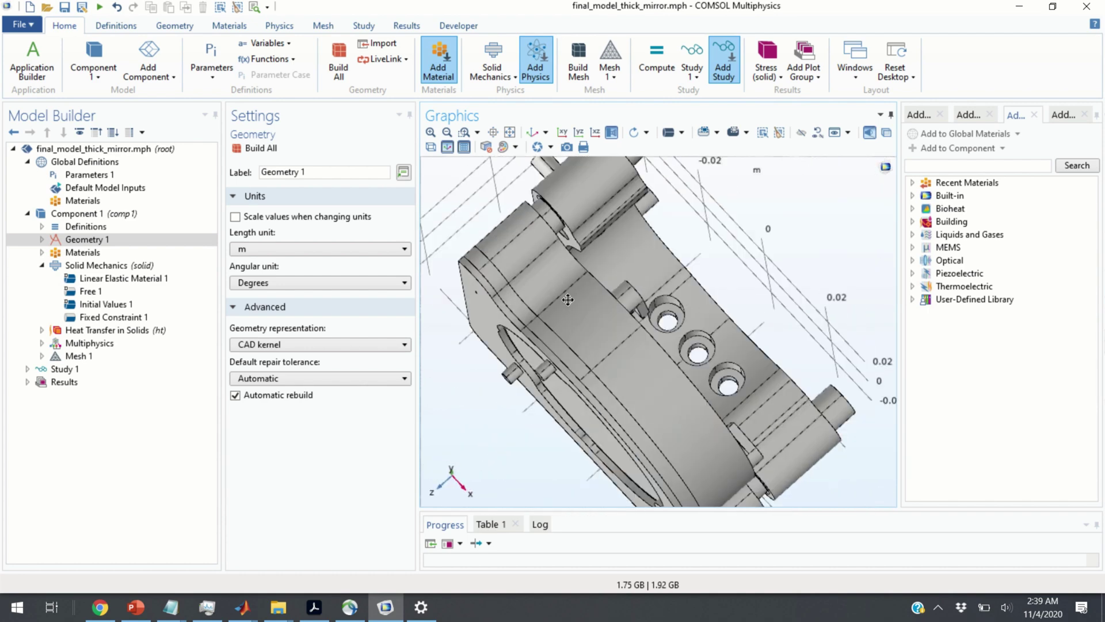
left_click_drag(568, 300, 800, 224)
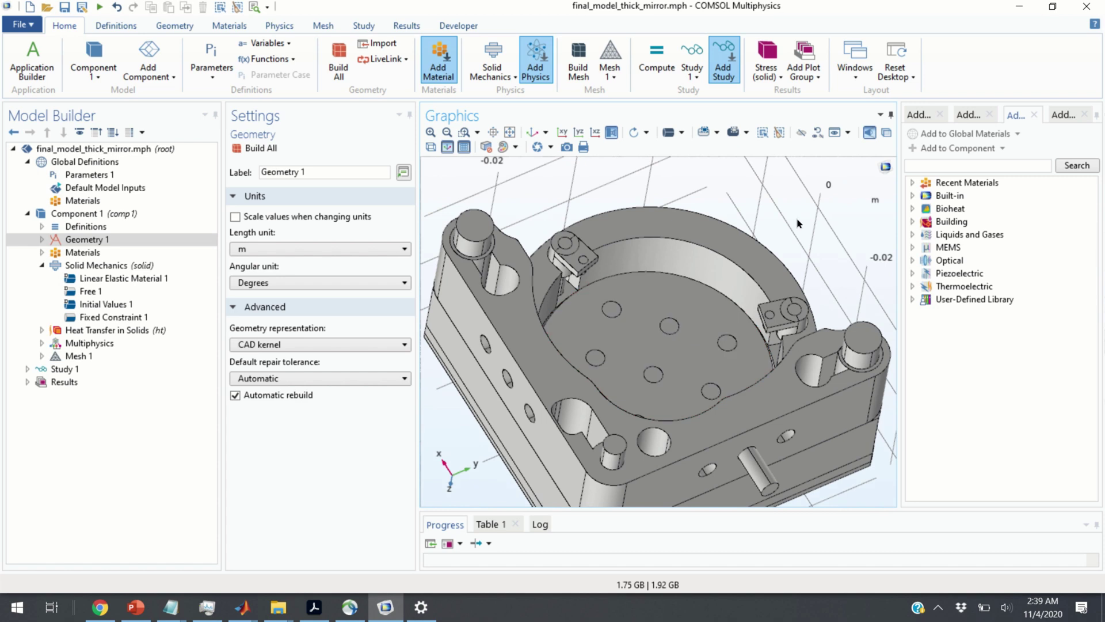
left_click(847, 133)
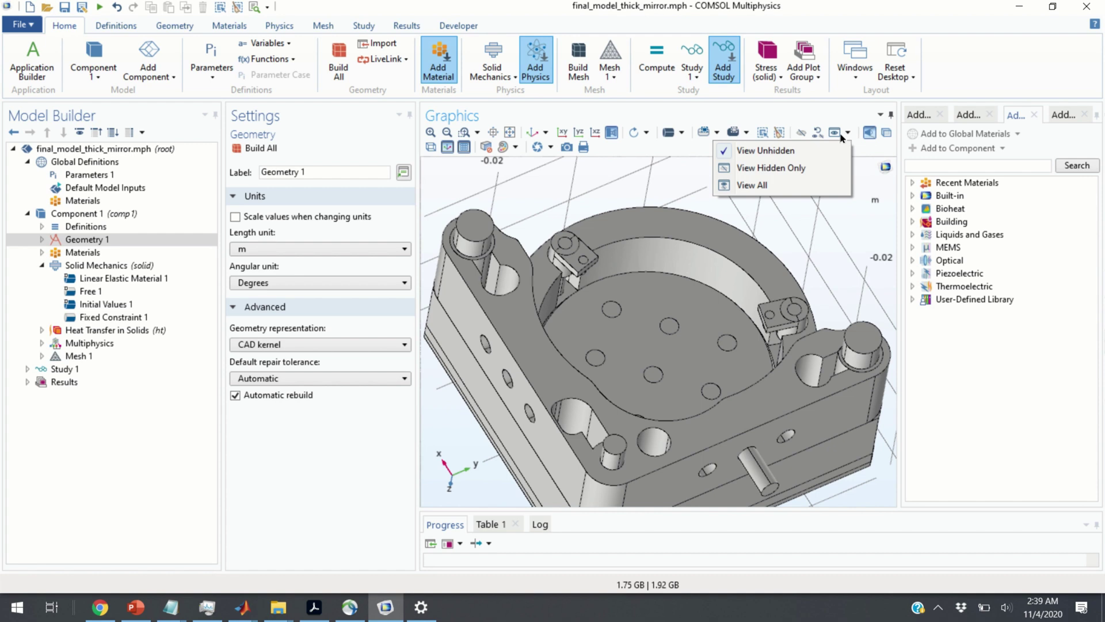
View only the hidden mirror disc, then switch back to View All.
left_click(764, 168)
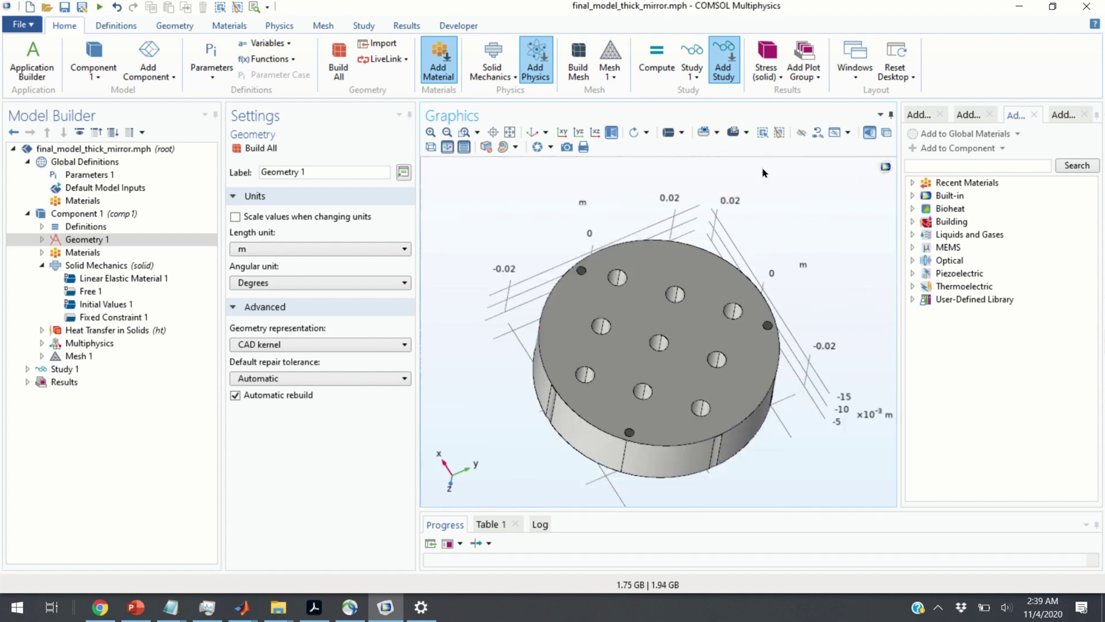
left_click_drag(772, 235, 790, 277)
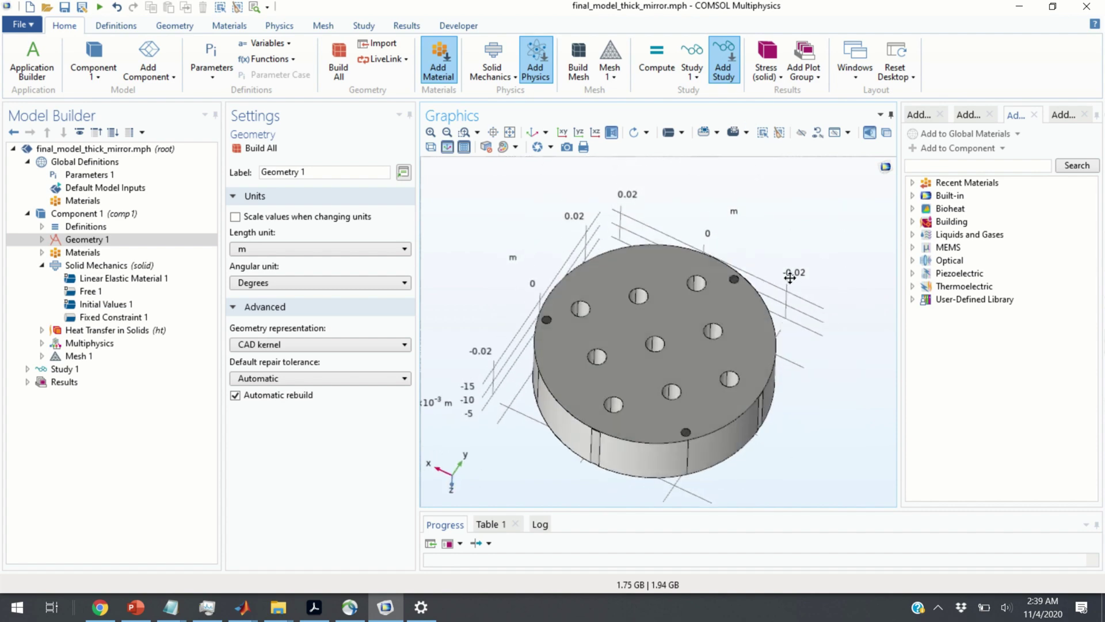
left_click(848, 131)
left_click(783, 185)
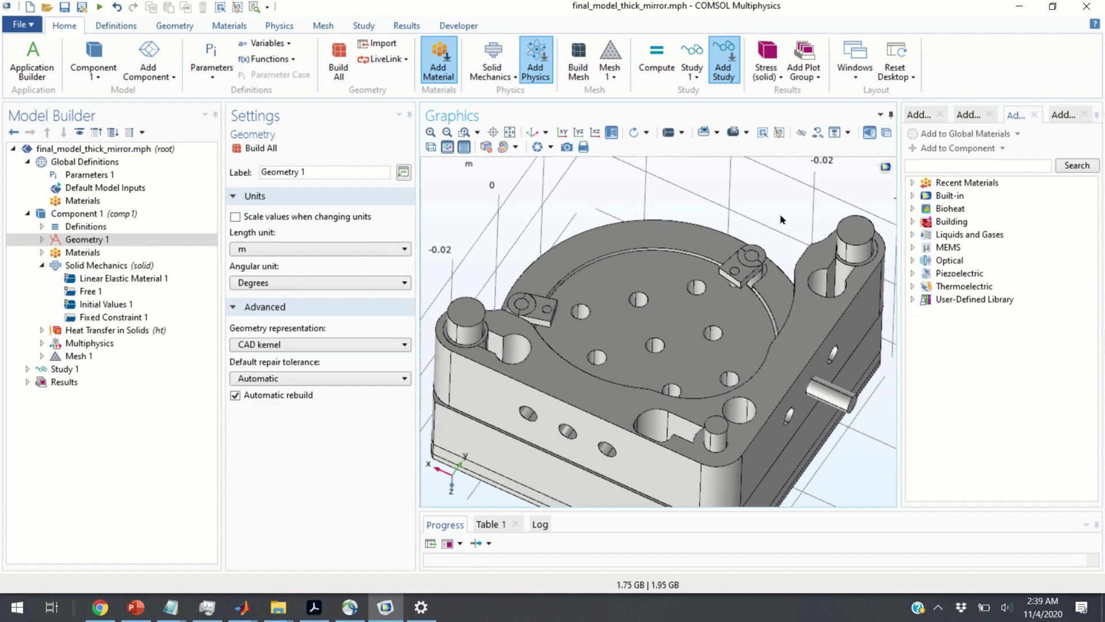
left_click_drag(794, 219, 783, 95)
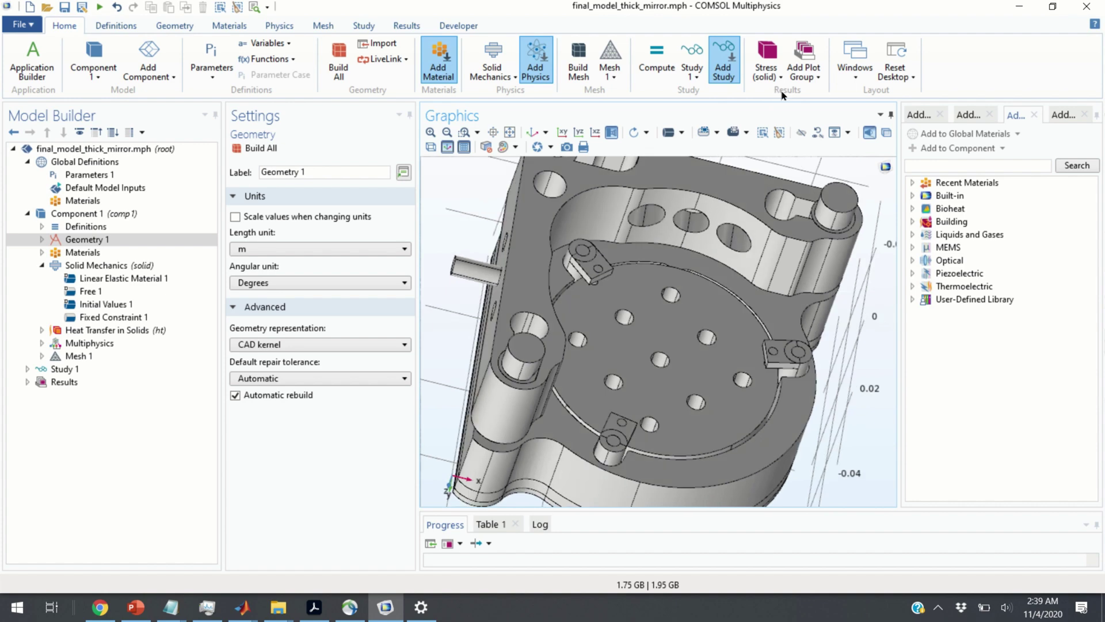
Reset all hiding, confirm with Yes, and choose View All to display every part.
left_click(816, 133)
left_click(581, 354)
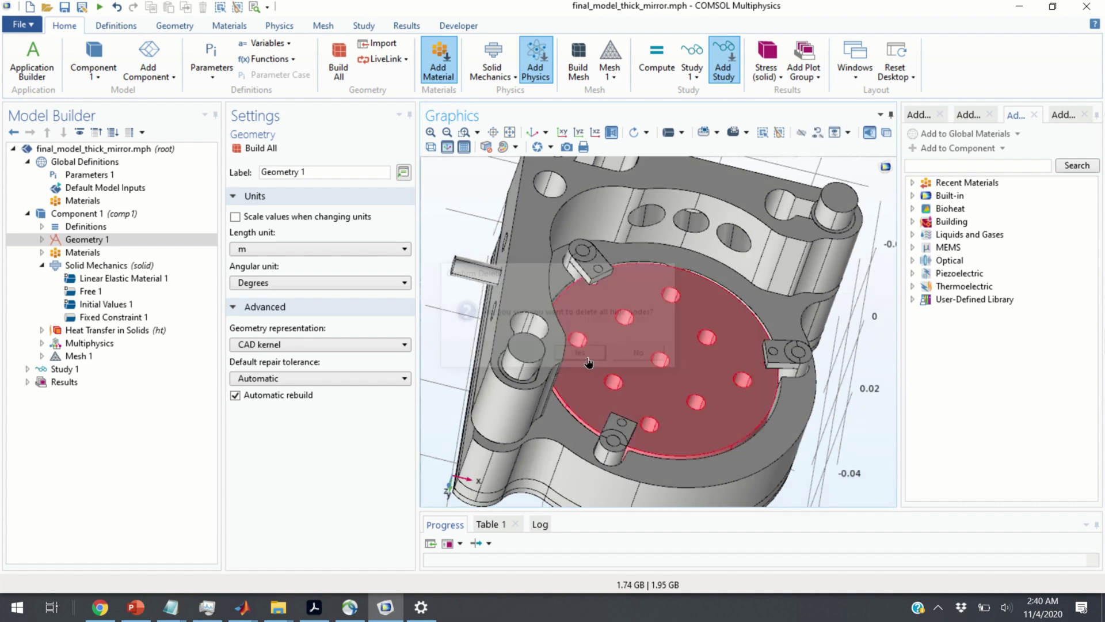
left_click_drag(828, 374, 818, 173)
left_click(847, 134)
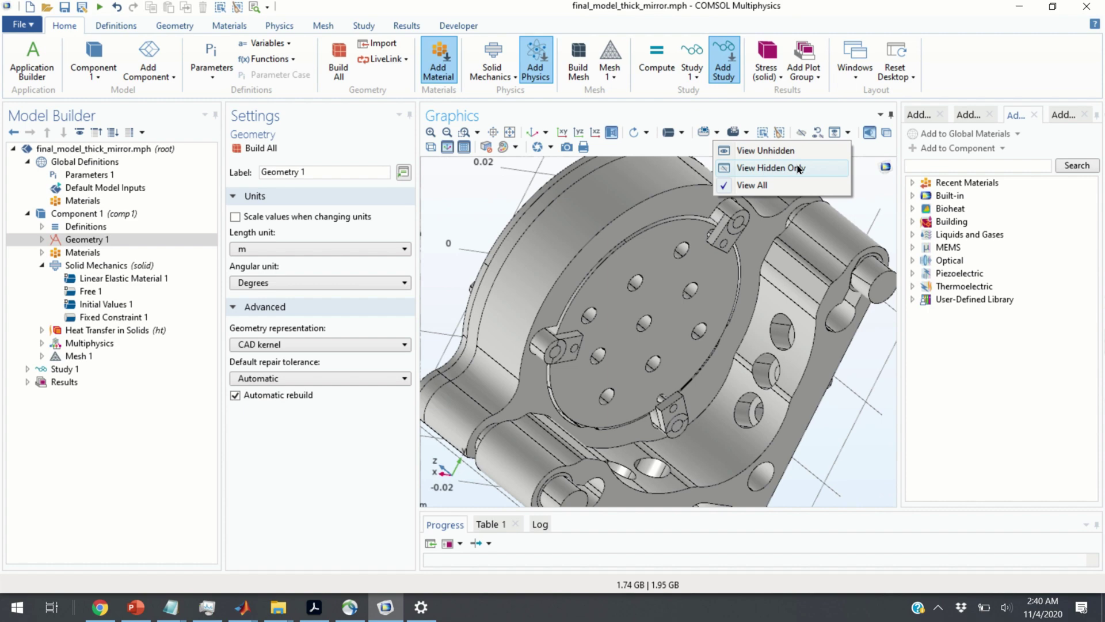
left_click(786, 169)
left_click(848, 133)
left_click(761, 185)
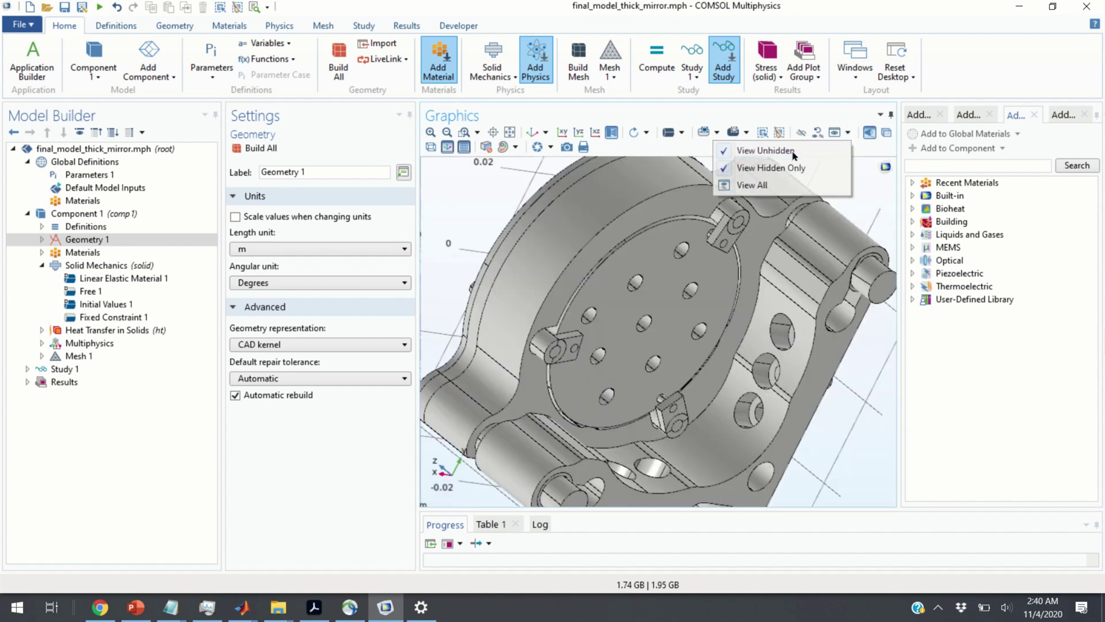
left_click_drag(757, 244, 864, 248)
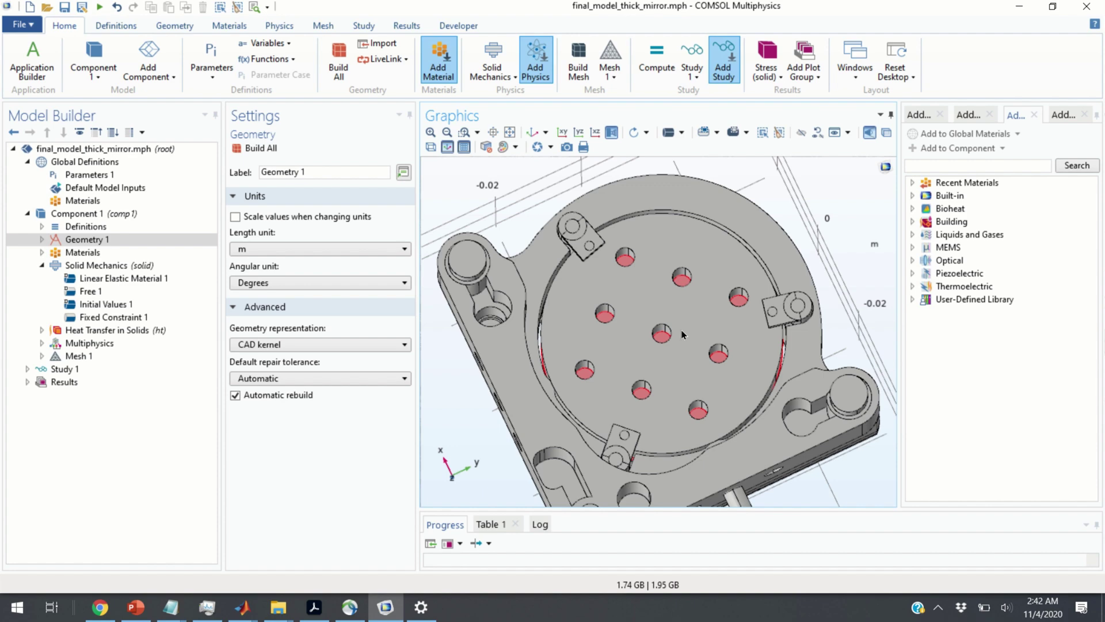
Orbit to the mount's underside and zoom in on the corner pin fastening the clip arm.
left_click_drag(683, 334, 606, 333)
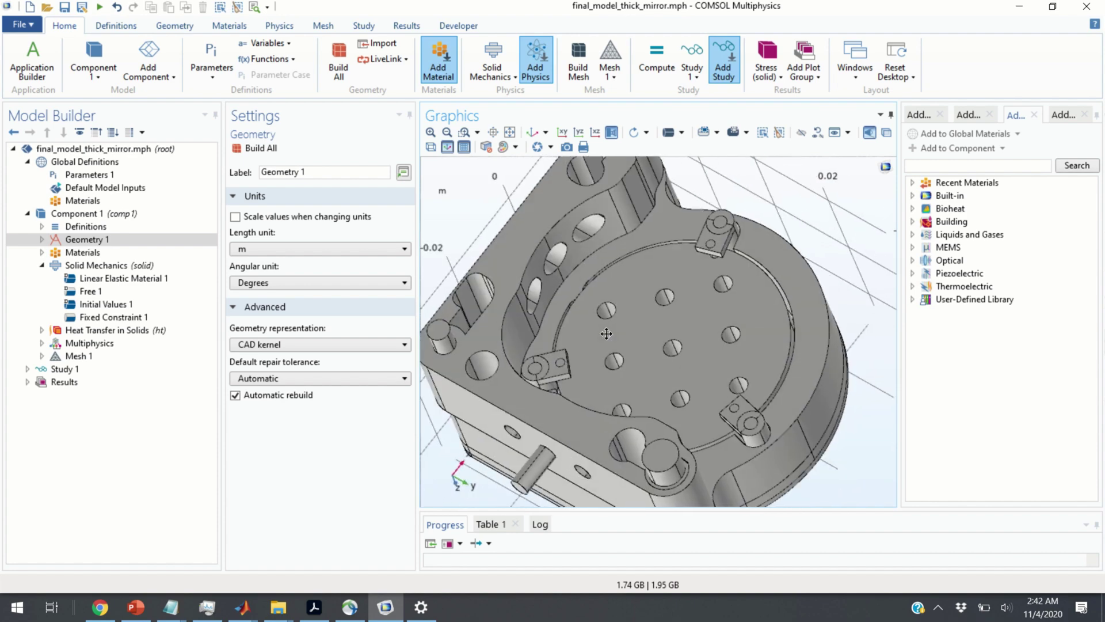
scroll(698, 387, "down", 5)
scroll(654, 311, "up", 3)
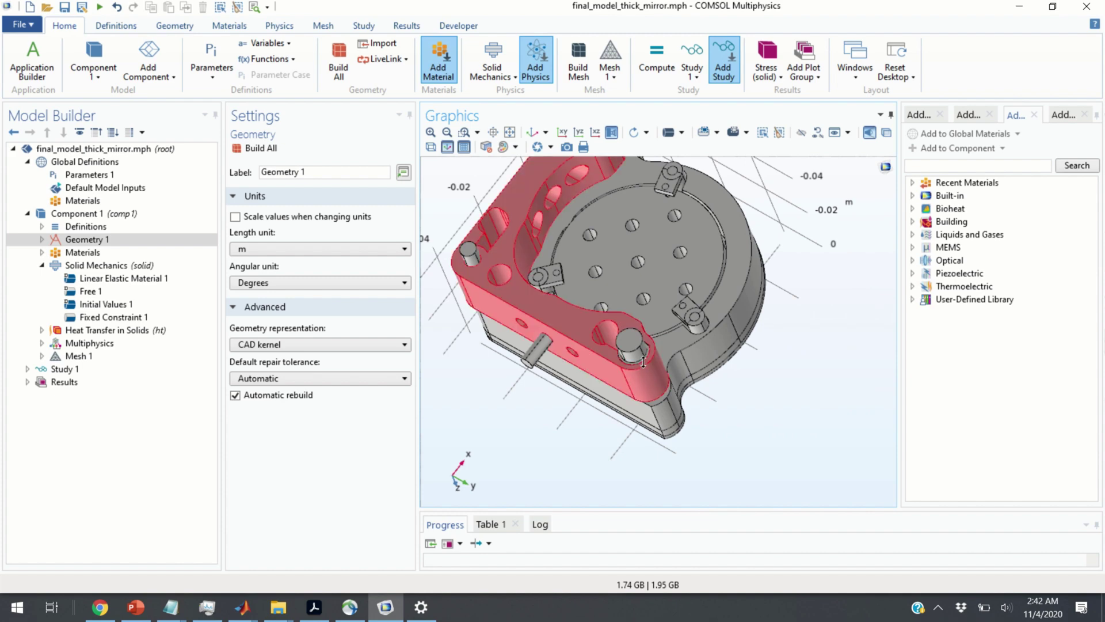
scroll(643, 363, "up", 4)
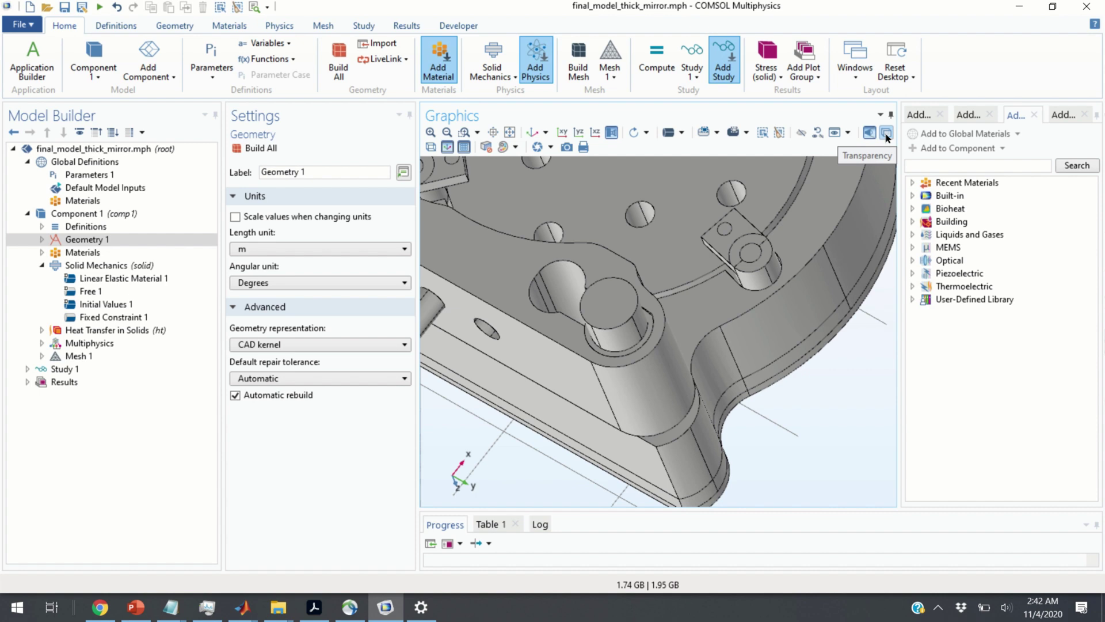
Switch to wireframe rendering and orbit to look down over the holed disc.
left_click(429, 148)
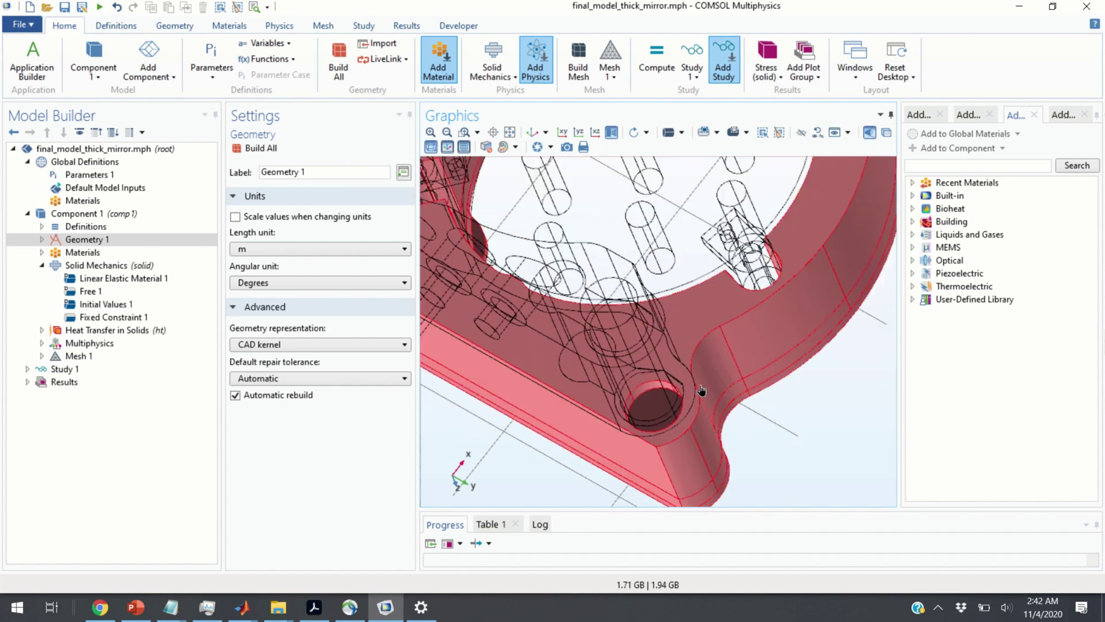
left_click_drag(716, 429, 655, 441)
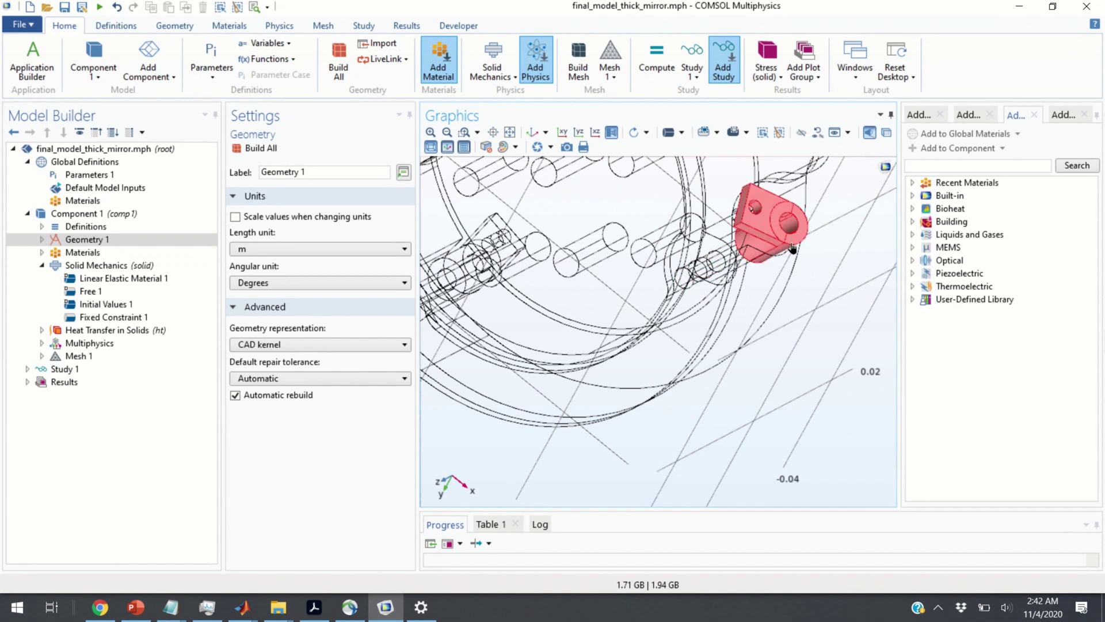
left_click_drag(590, 250, 559, 256)
scroll(559, 256, "down", 3)
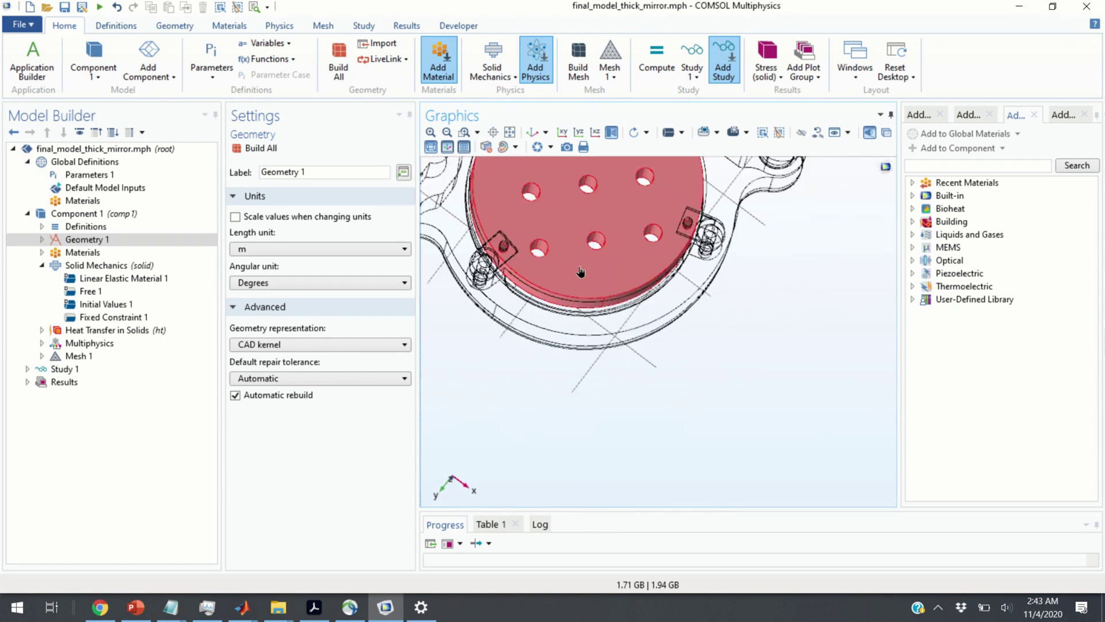
mouse_move(562, 246)
left_mouse_down()
mouse_move(557, 236)
mouse_move(558, 253)
left_mouse_up()
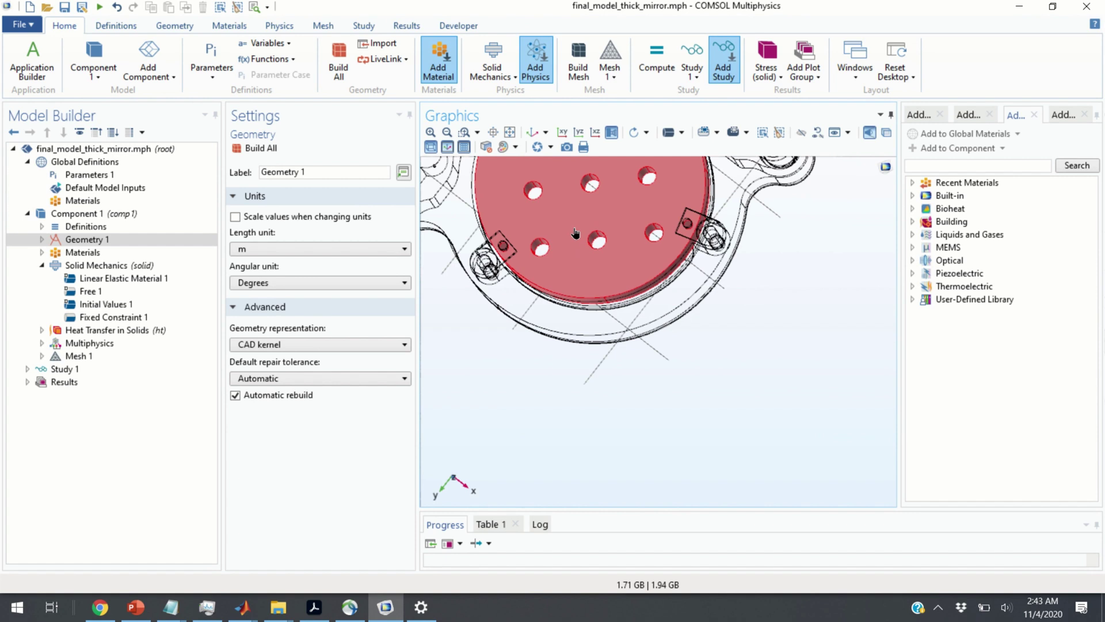
Select the mirror disc to highlight it in the wireframe view.
left_click(575, 233)
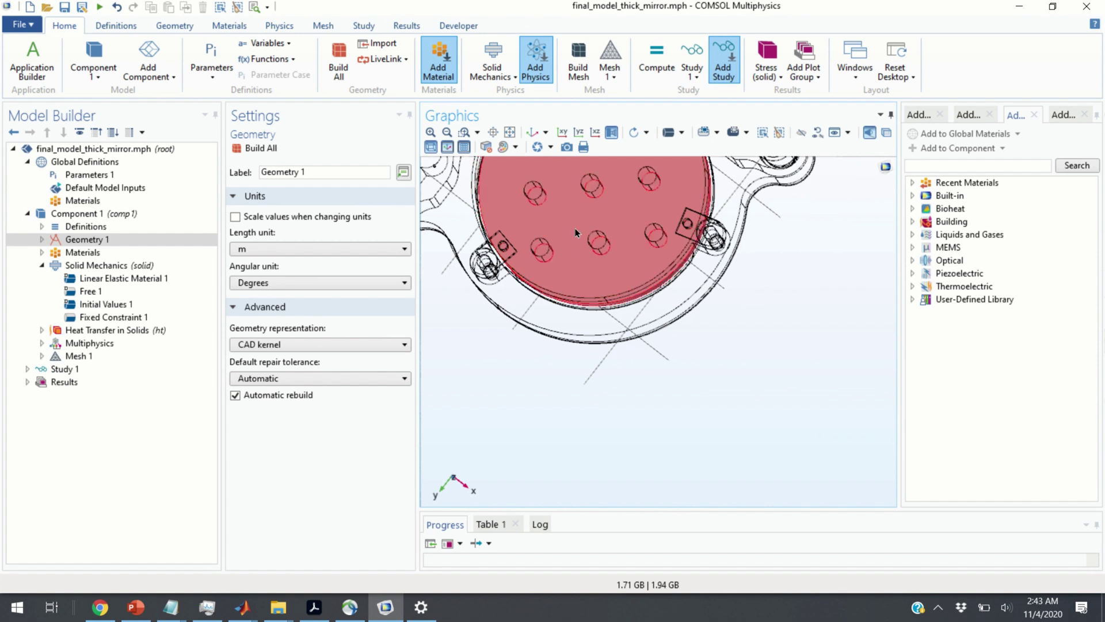
left_click_drag(575, 232, 607, 226)
left_click(614, 236)
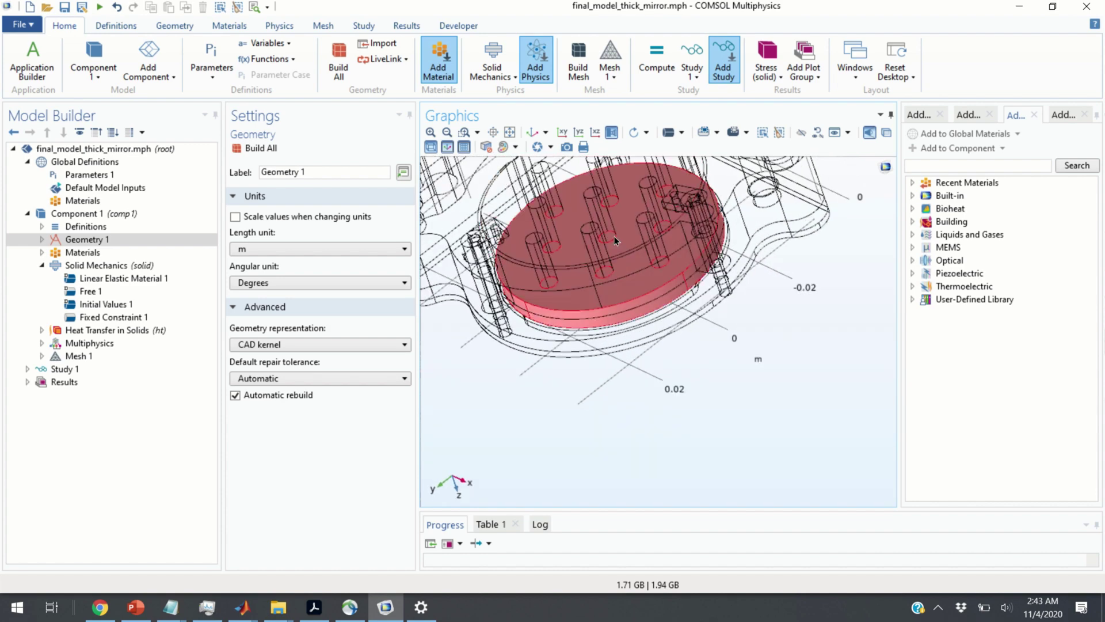